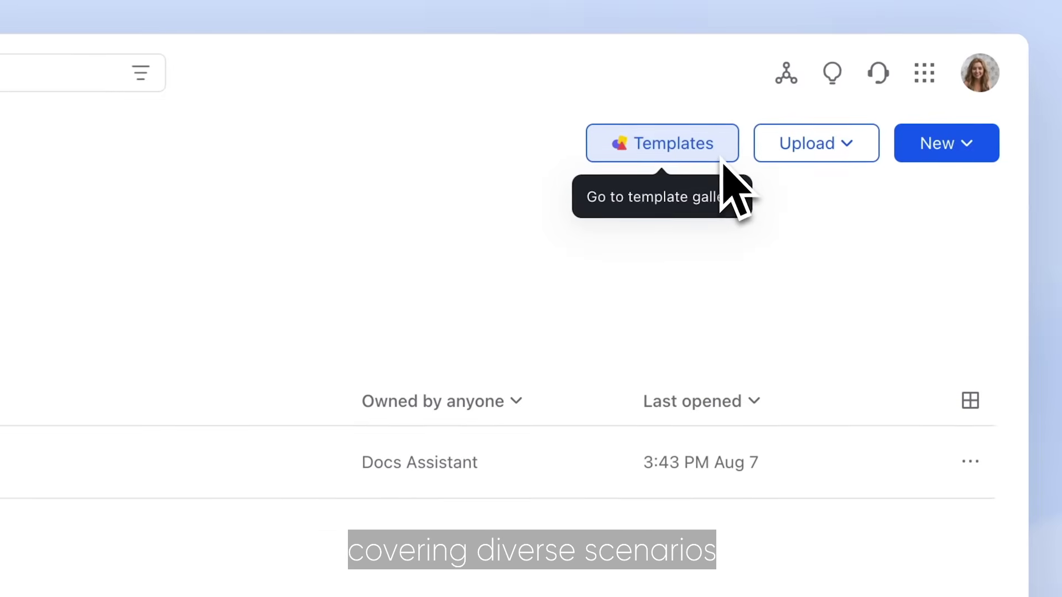
# Step: Browse the template gallery's AI Assistant, Mini Apps, Meetings and Team Collaboration categories
pyautogui.click(722, 159)
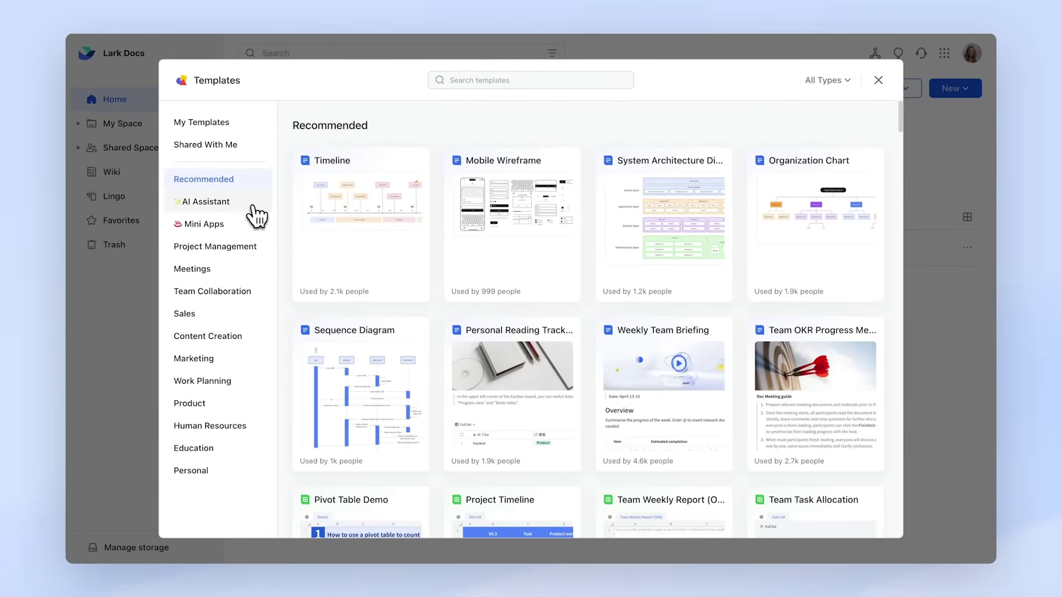
pyautogui.click(249, 203)
pyautogui.click(251, 222)
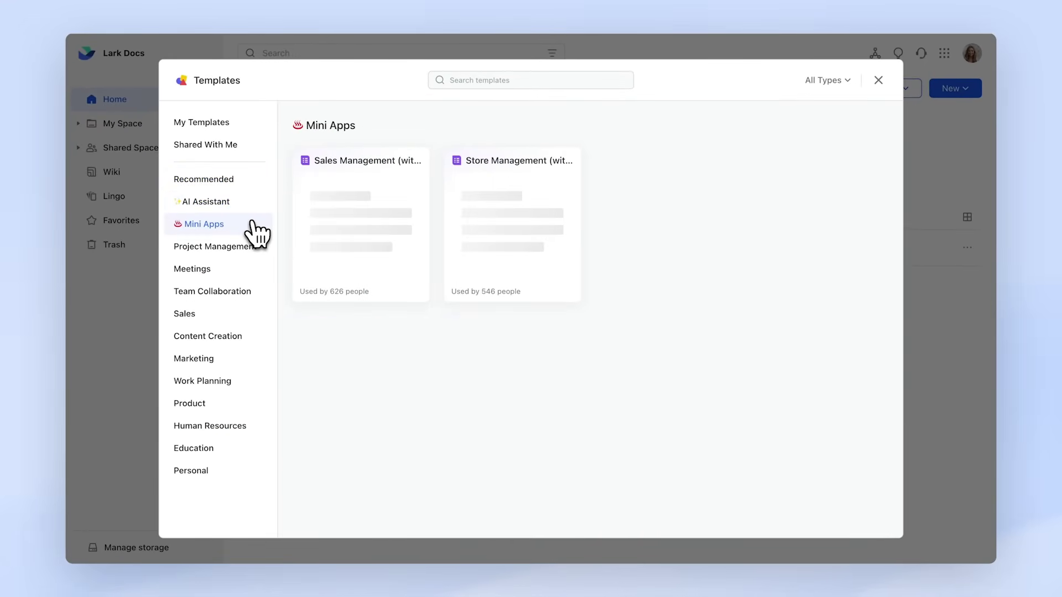
pyautogui.click(252, 268)
pyautogui.click(256, 293)
# Step: Search the templates for 'Project Management Gantt Chart'
pyautogui.click(462, 80)
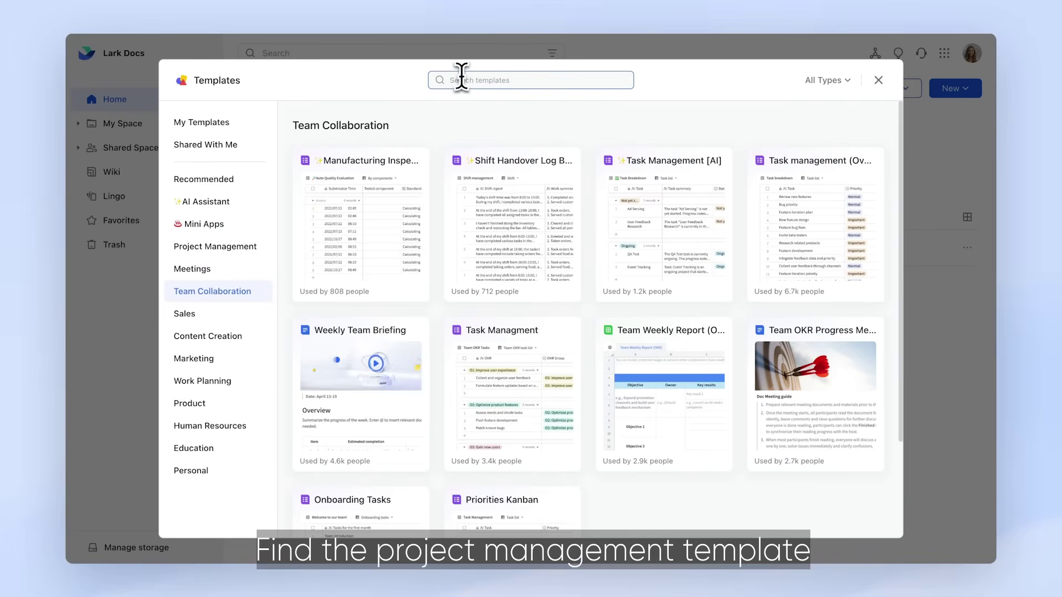
pyautogui.write('Project Management Gantt Chart')
pyautogui.press('Return')
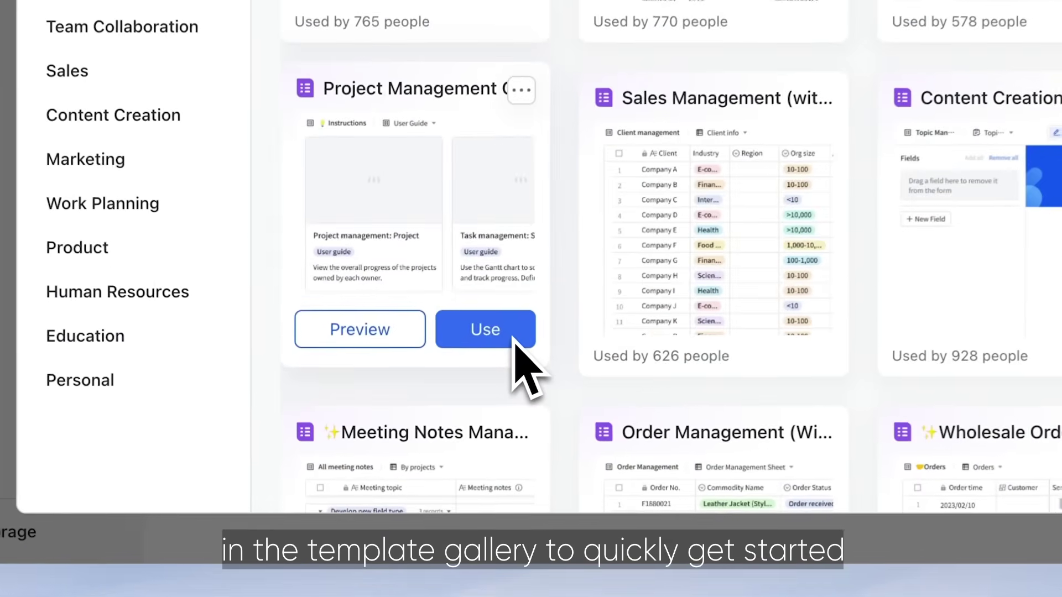
# Step: Create a base from the Gantt Chart template and review the Tasks managers and Status fields
pyautogui.click(399, 445)
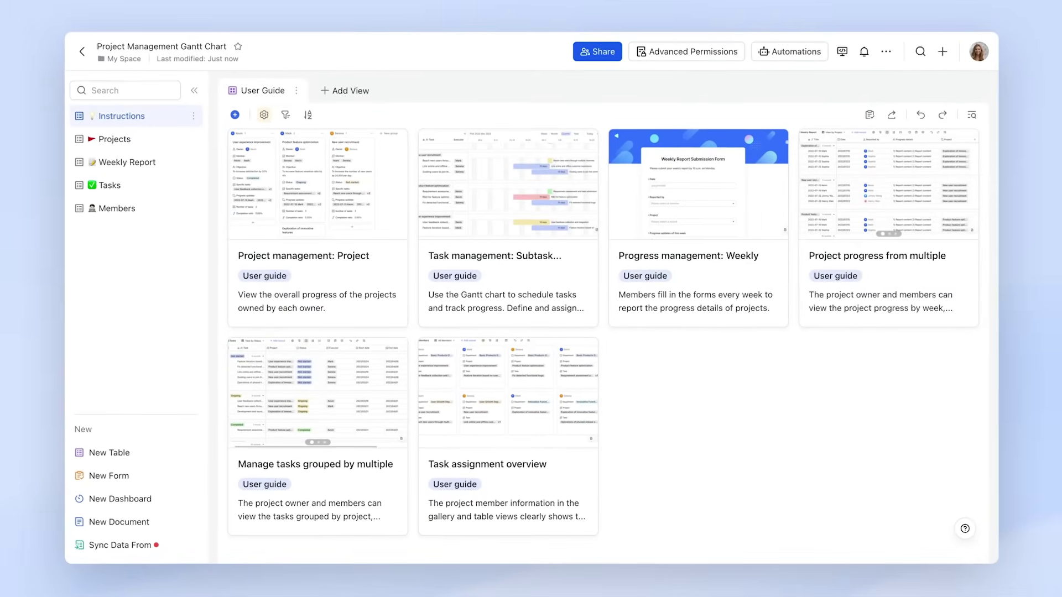
pyautogui.click(187, 186)
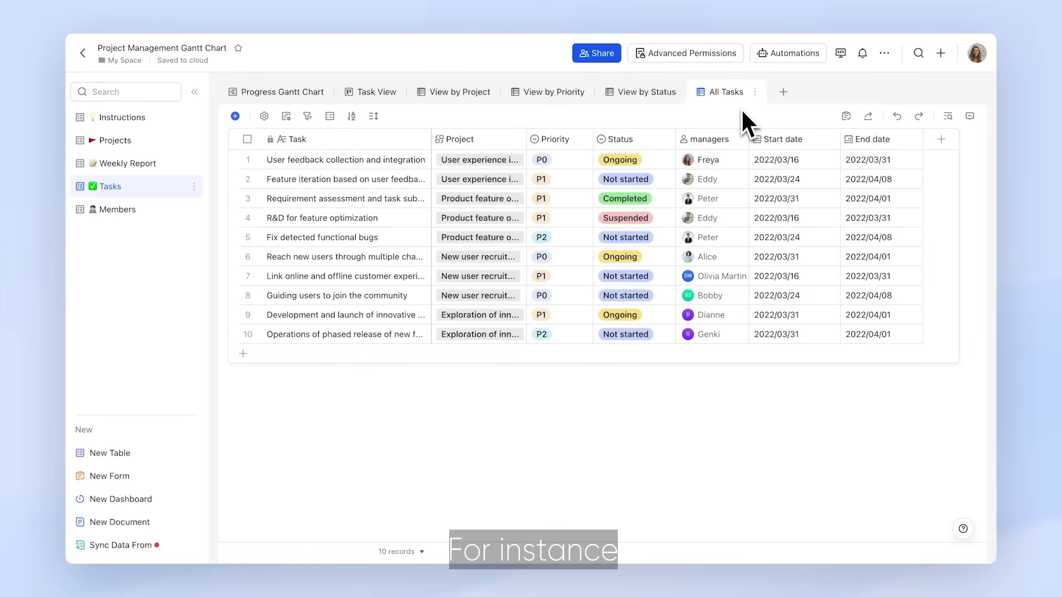
pyautogui.click(736, 138)
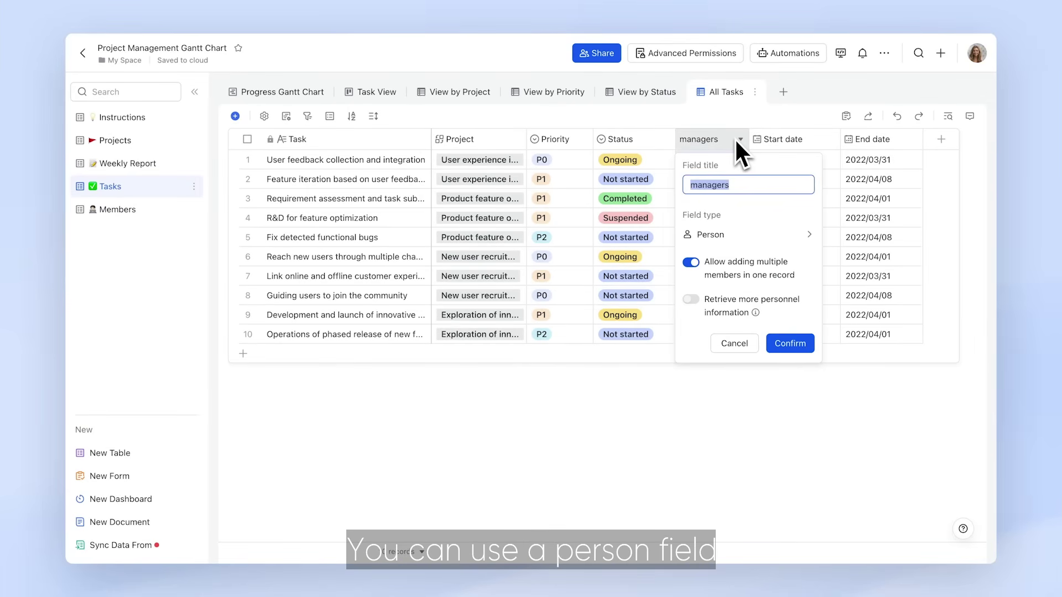
pyautogui.click(796, 343)
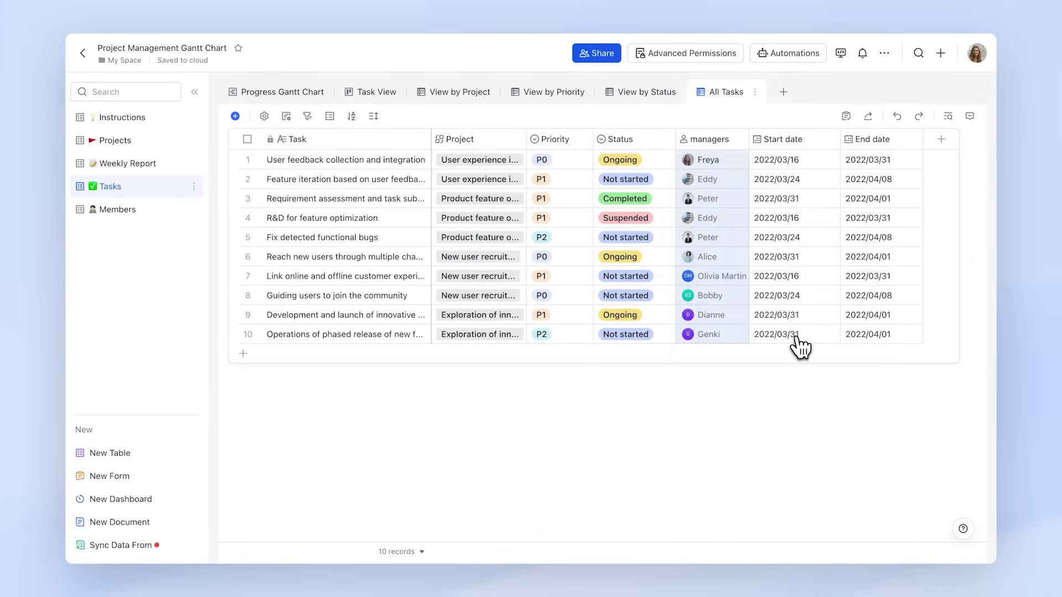
pyautogui.click(650, 140)
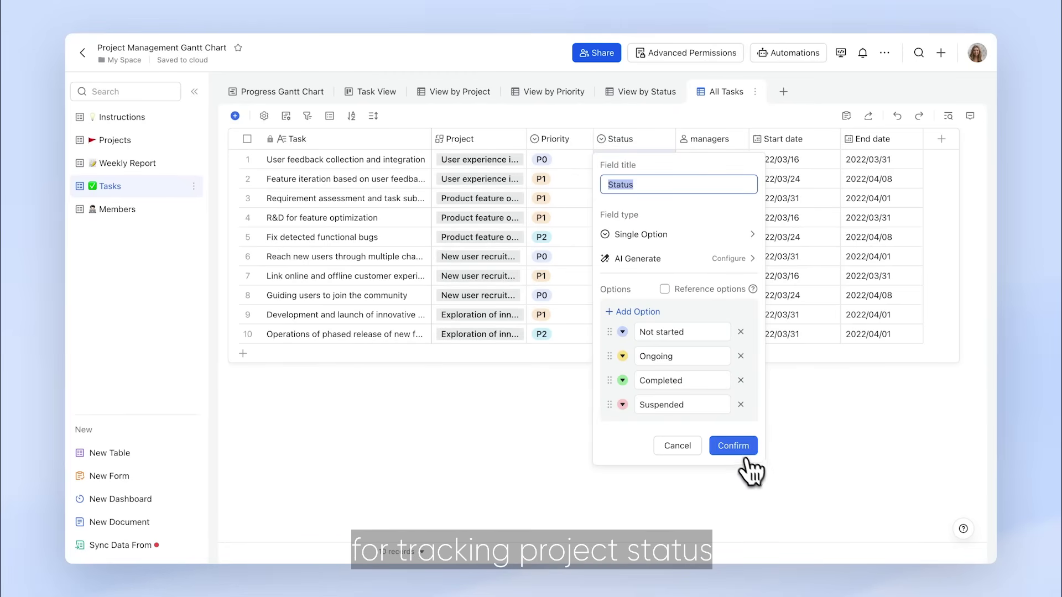
pyautogui.click(735, 447)
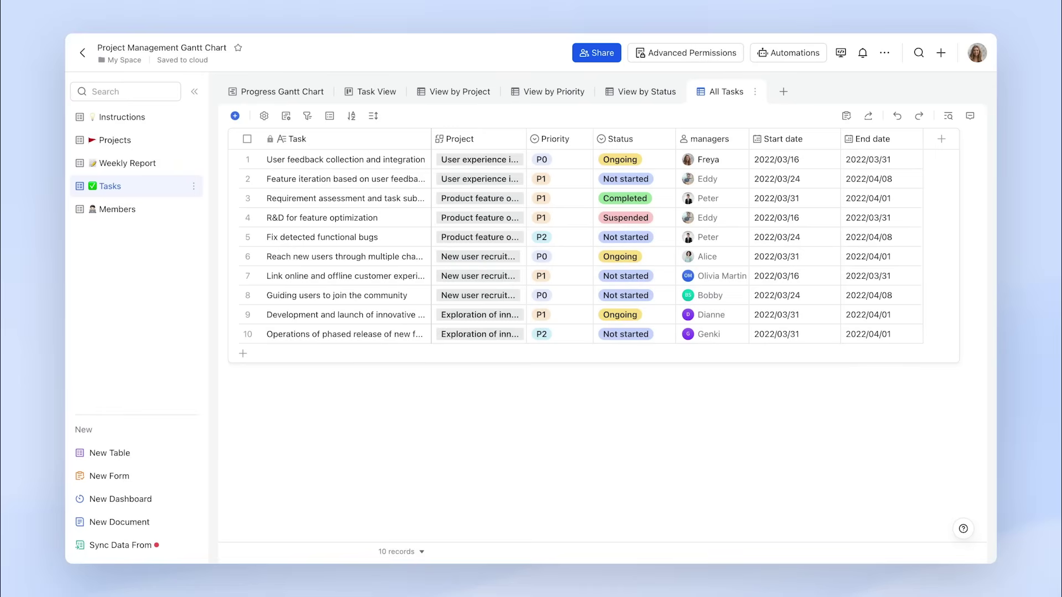
# Step: View Tasks by Project, by Priority, as Kanban, as Progress Gantt Chart, then as Calendar
pyautogui.click(461, 93)
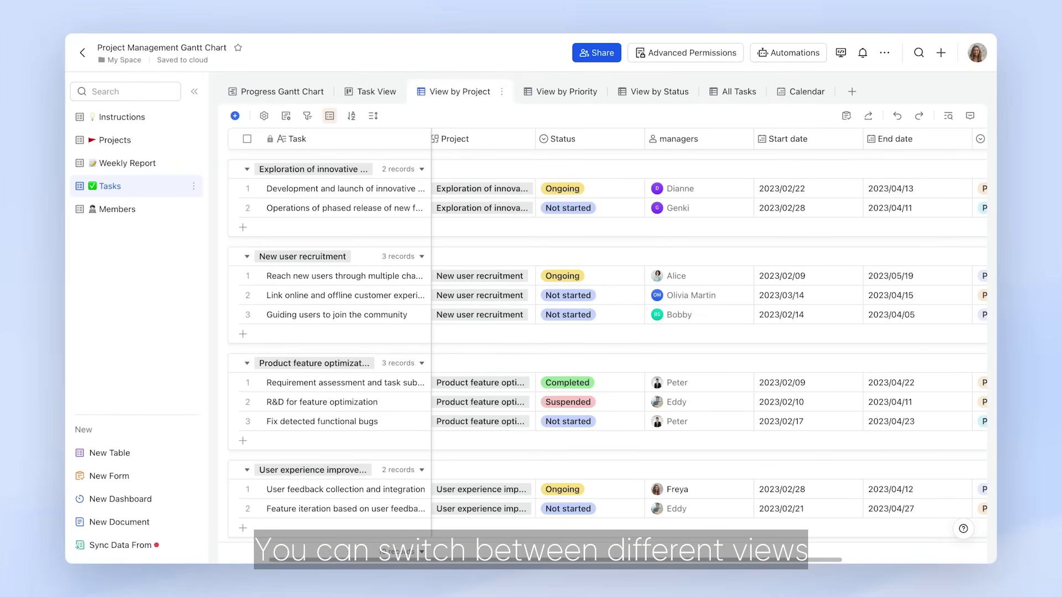
pyautogui.click(545, 95)
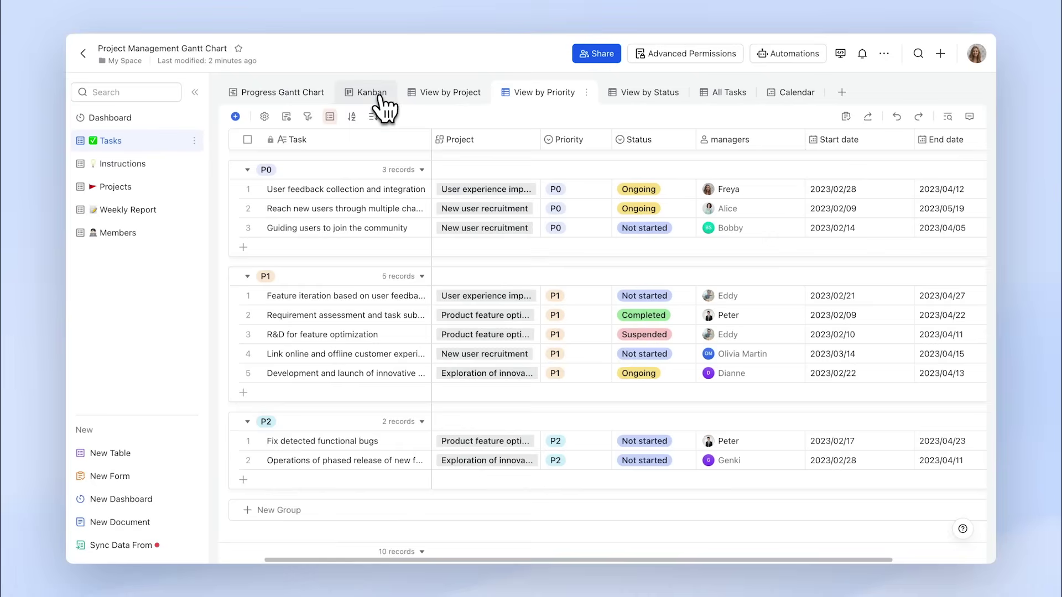
pyautogui.click(380, 95)
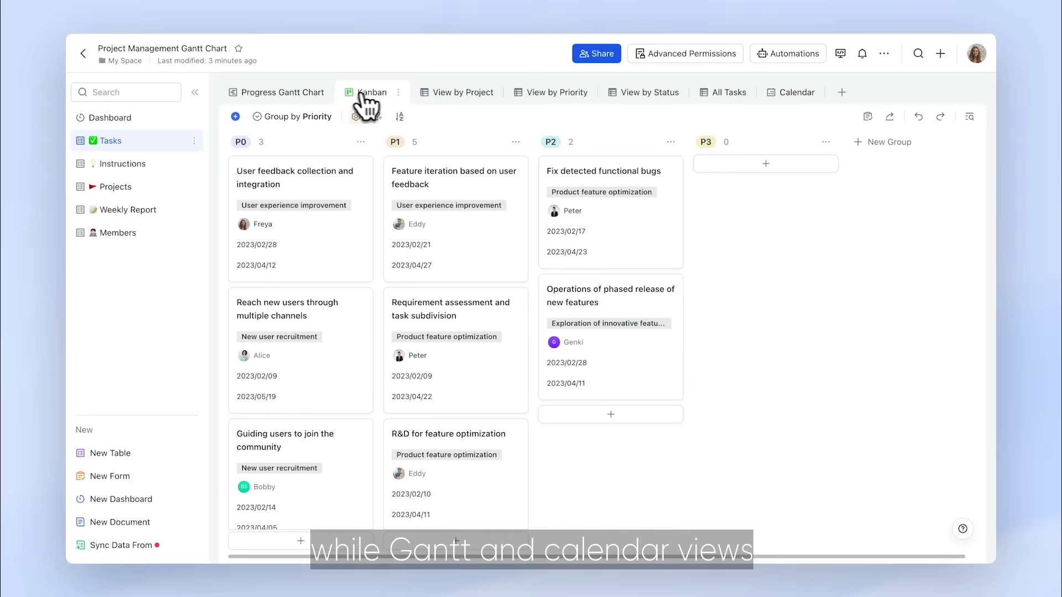
pyautogui.click(313, 95)
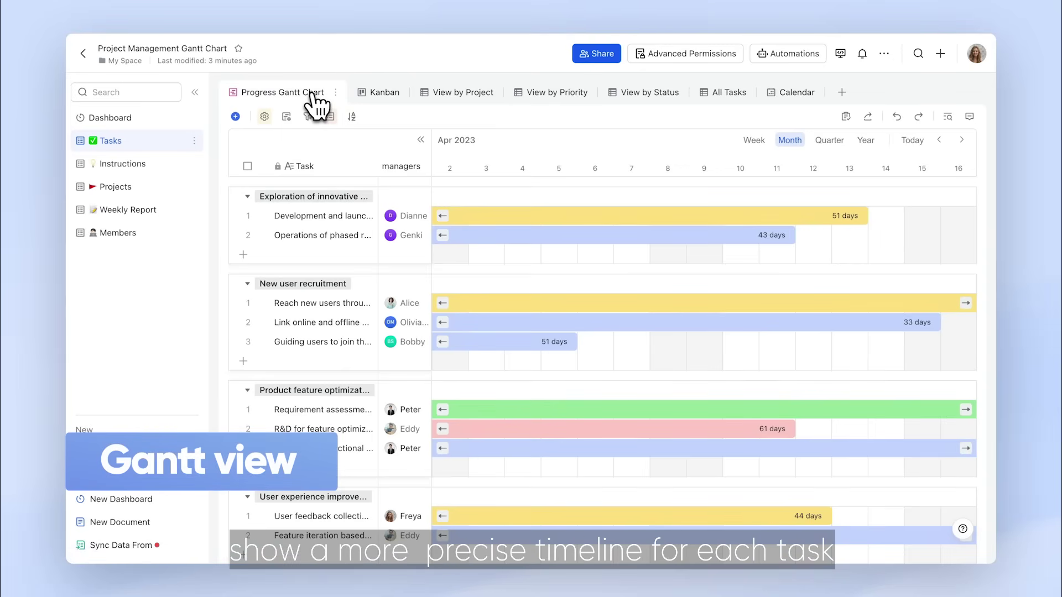
pyautogui.hscroll(10, 704, 365)
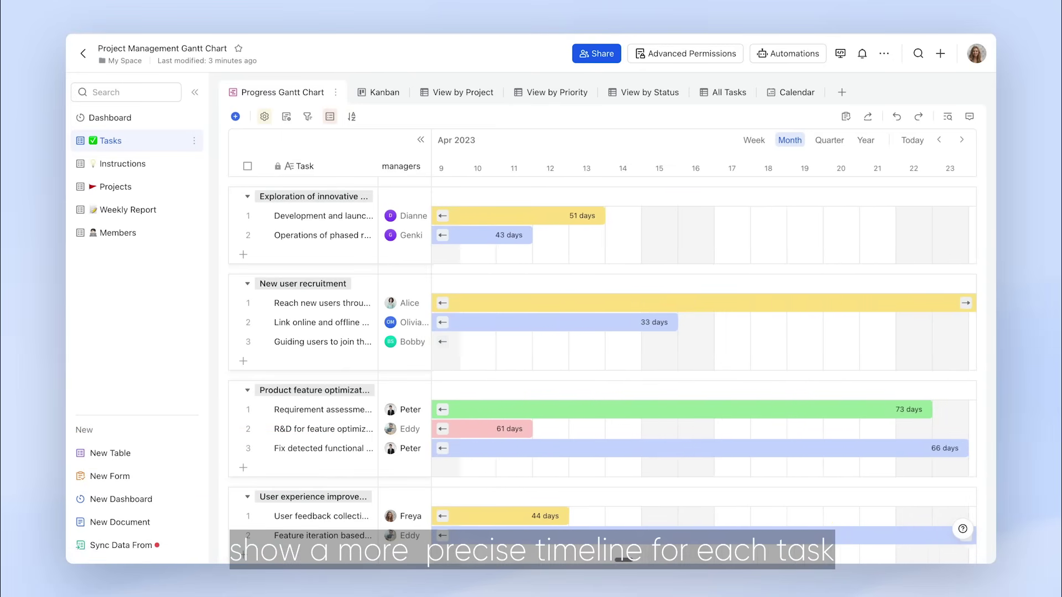
pyautogui.hscroll(2, 704, 365)
pyautogui.click(810, 94)
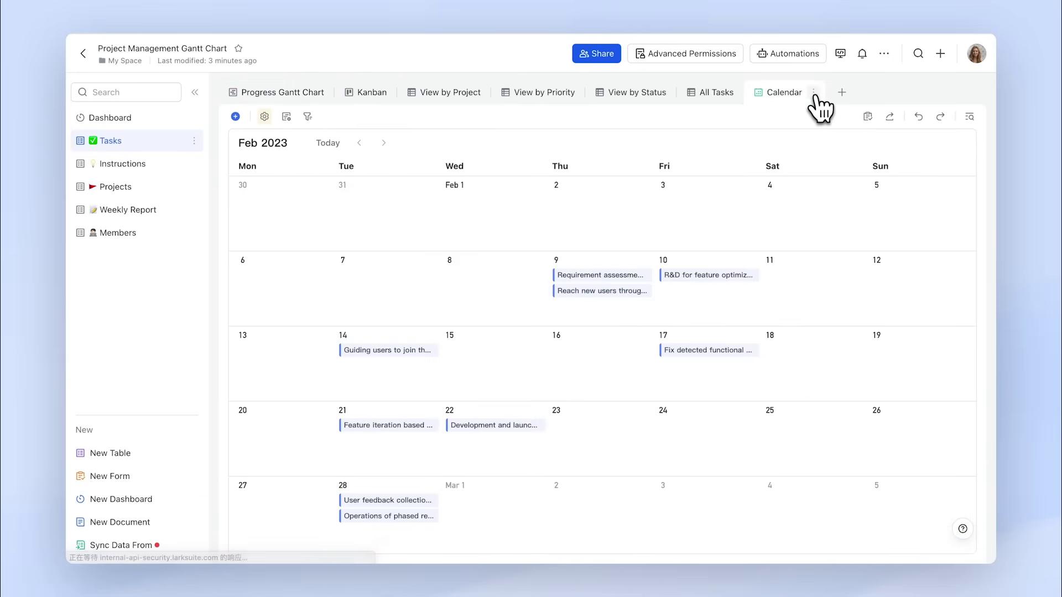
# Step: Expand the R&D task's full details, then go to the base's advanced permissions
pyautogui.moveTo(734, 279)
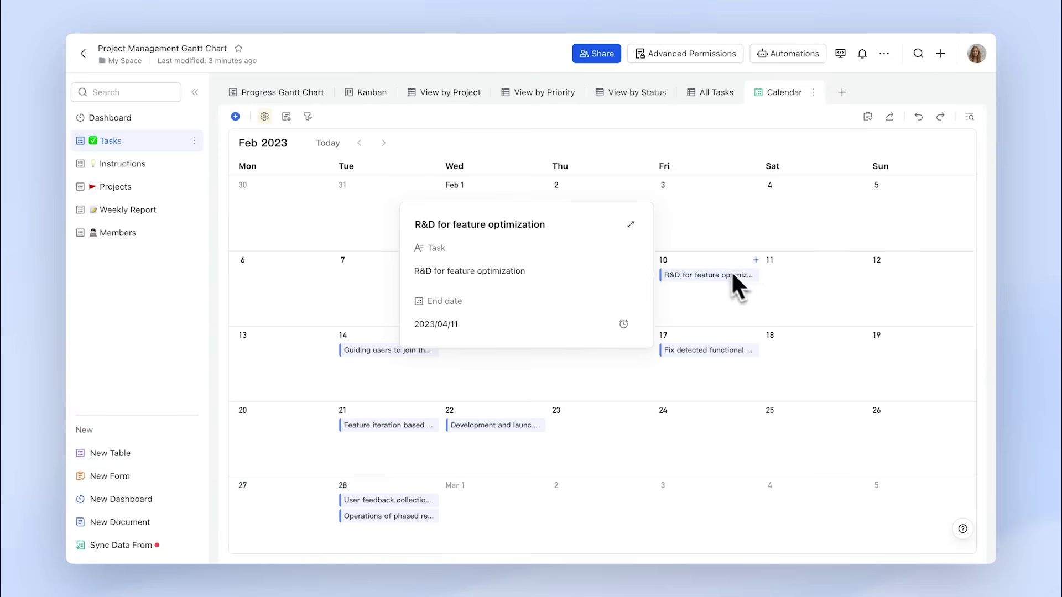
pyautogui.click(630, 225)
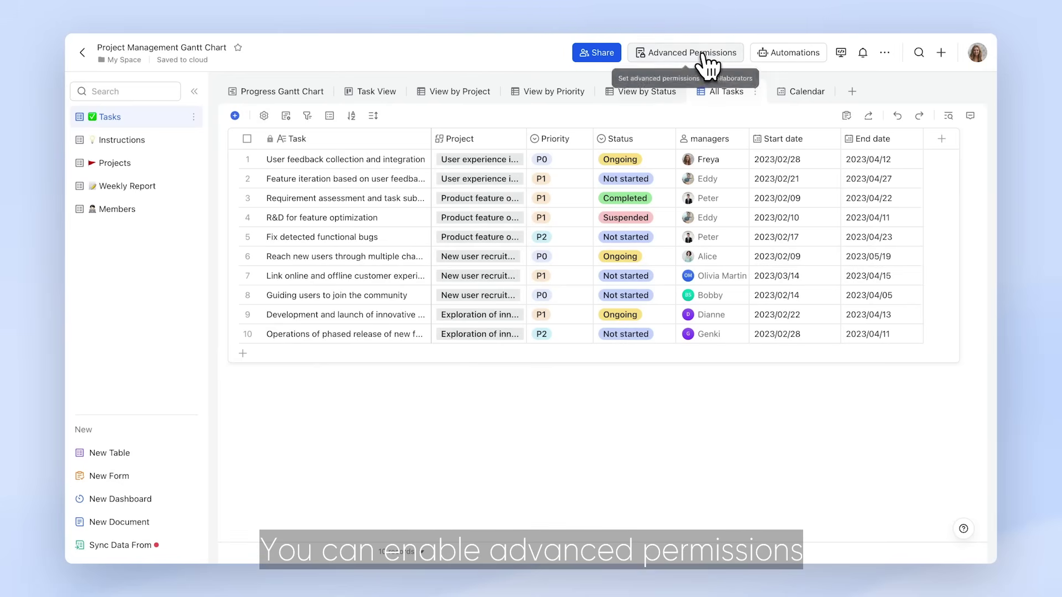
pyautogui.click(701, 53)
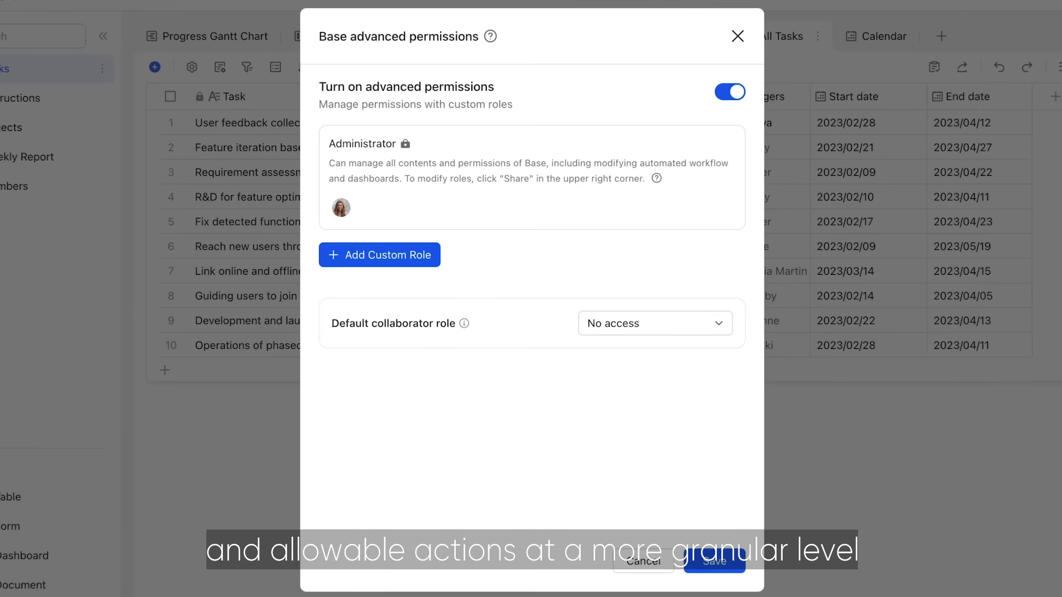
# Step: Add a custom Role that edits only Tasks records filtered by the managers field
pyautogui.click(425, 255)
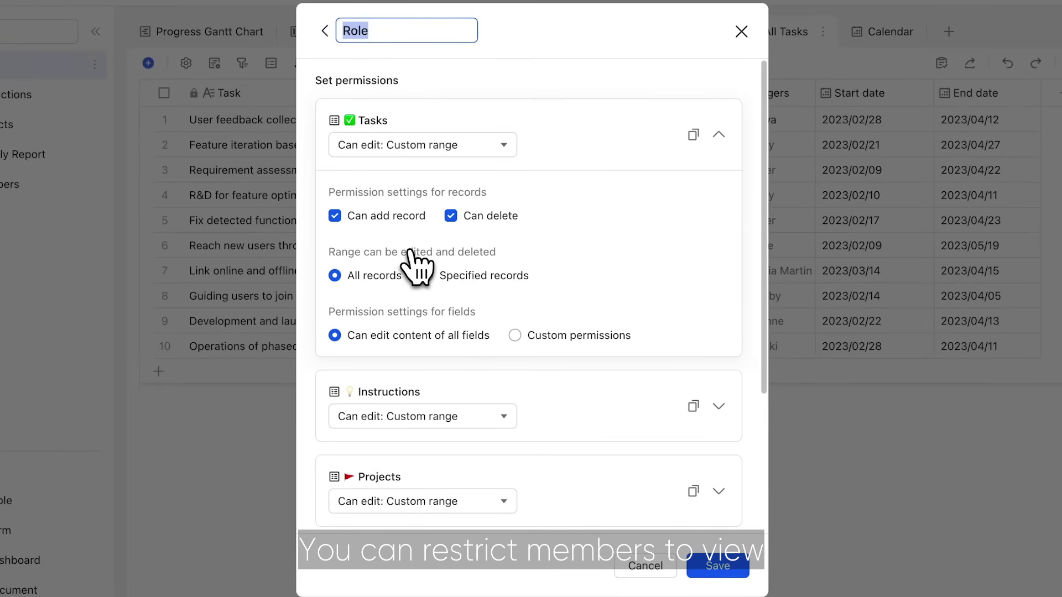
pyautogui.click(426, 275)
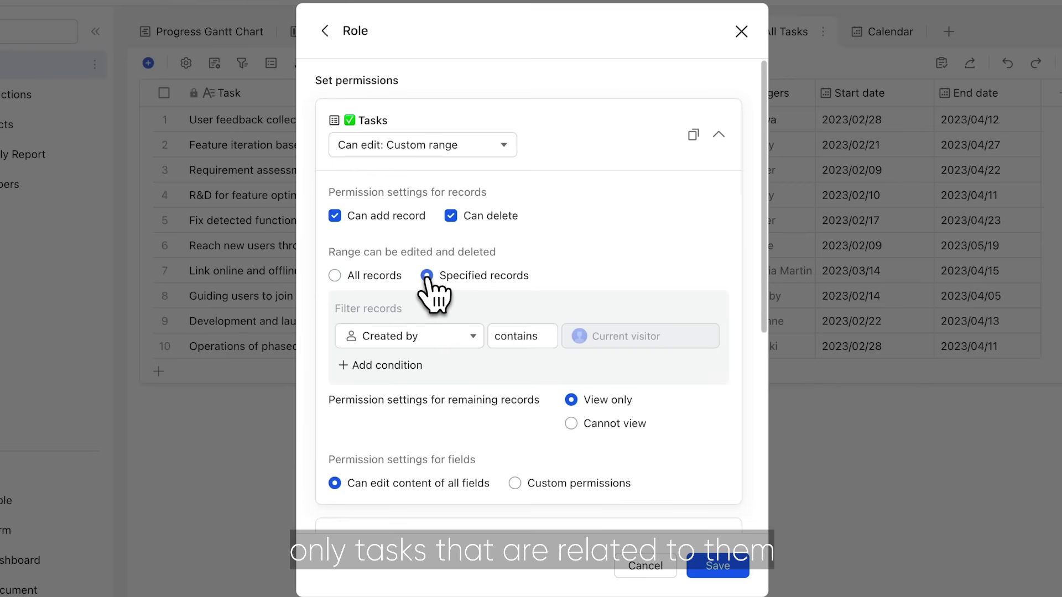
pyautogui.click(461, 337)
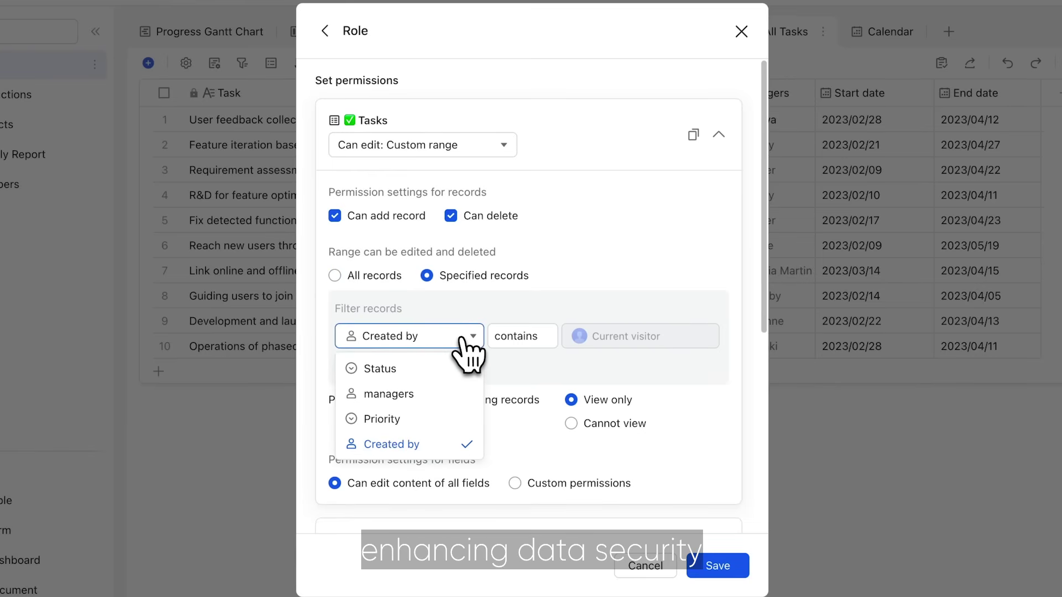
pyautogui.click(446, 393)
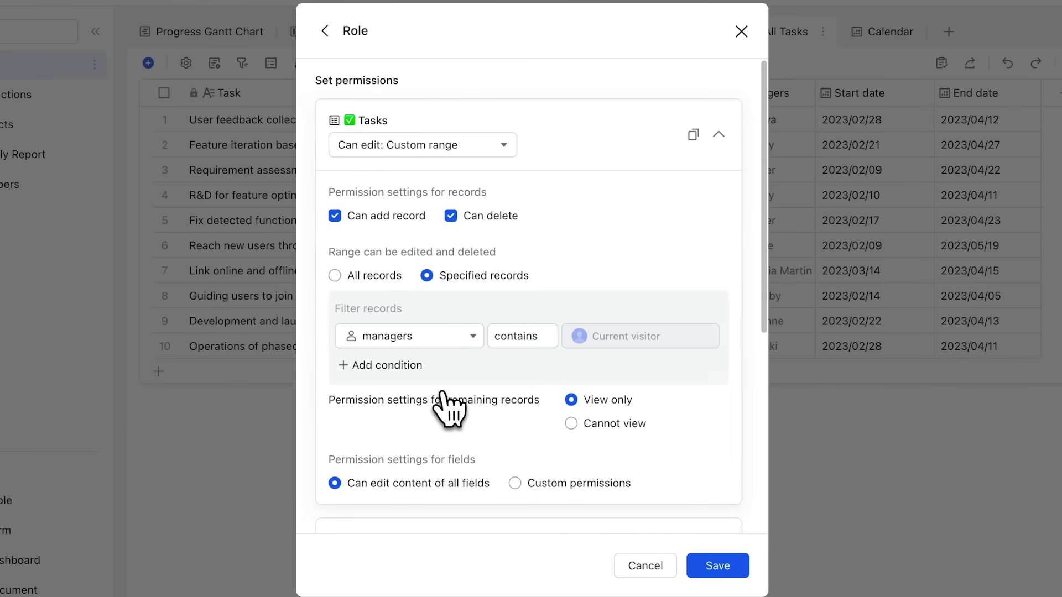
pyautogui.click(718, 566)
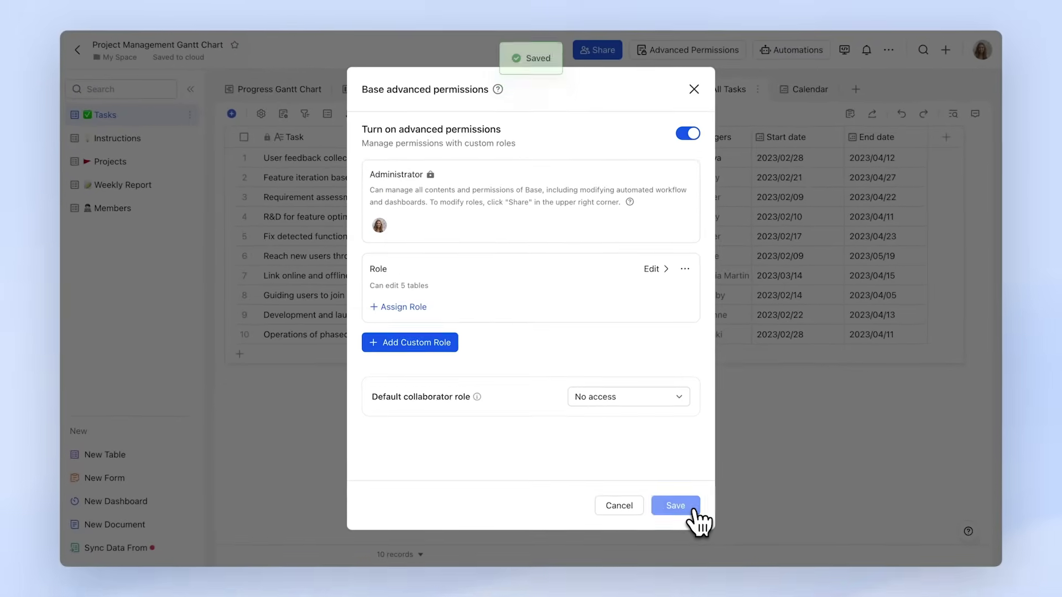
# Step: Make Role the default collaborator role and save the advanced permissions
pyautogui.click(685, 407)
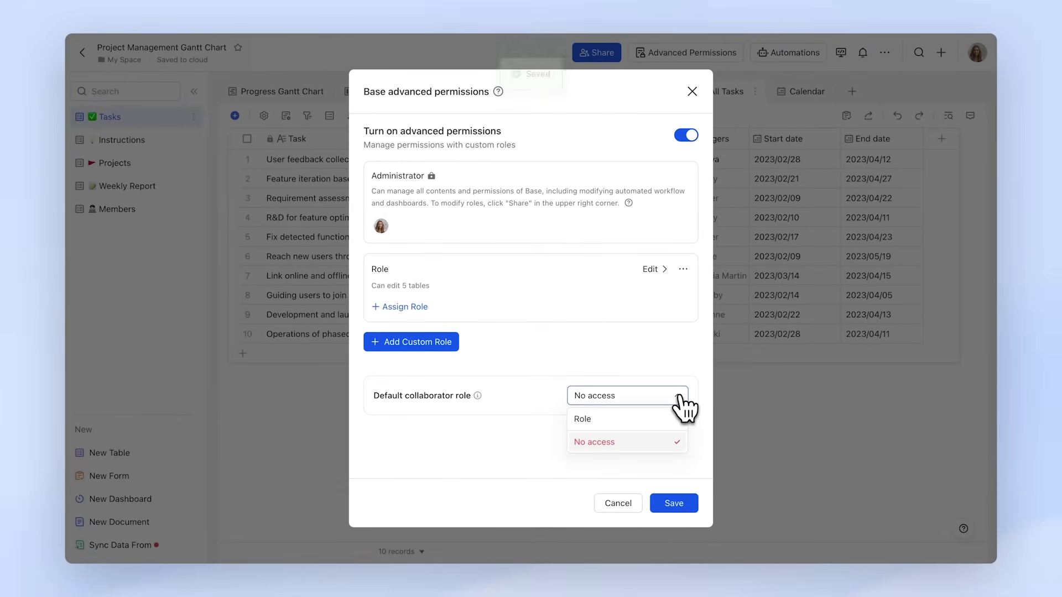
pyautogui.click(677, 419)
pyautogui.click(685, 504)
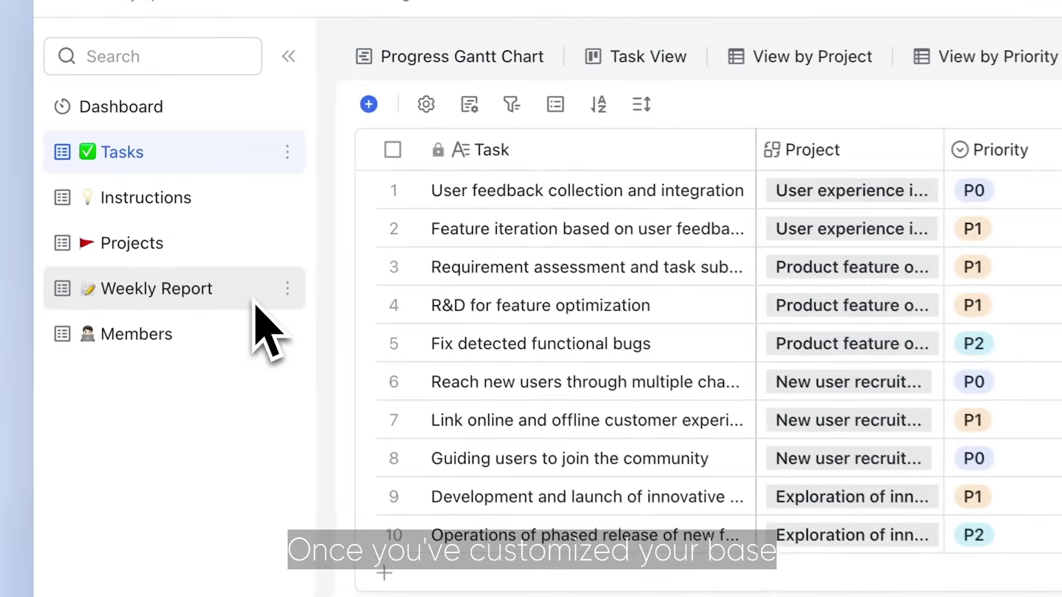
# Step: Share the Weekly Report submission form by link and invite the Q3 Marketing group as respondents
pyautogui.click(193, 243)
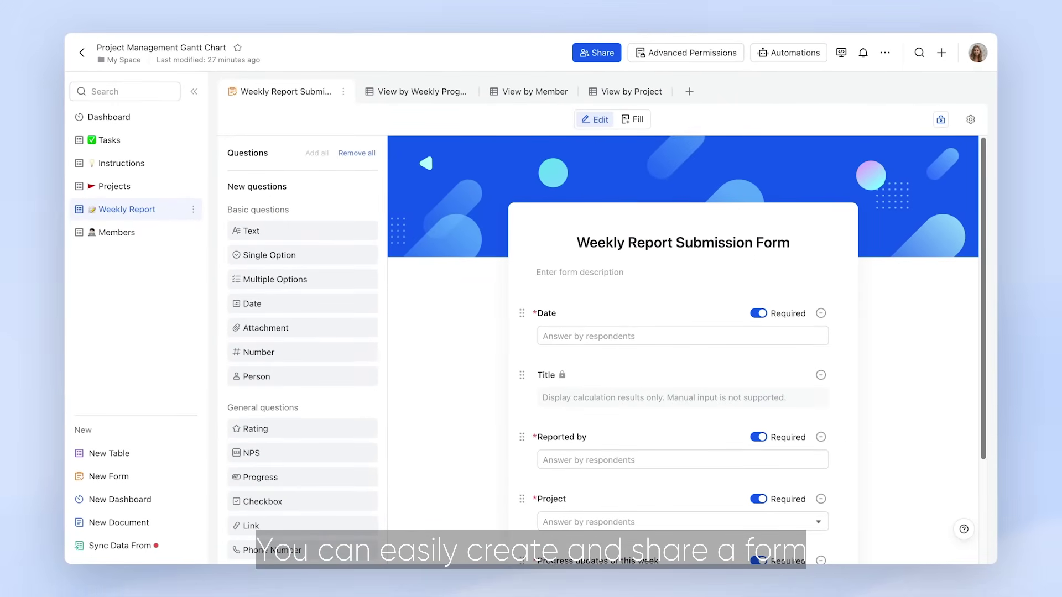
pyautogui.scroll(-3, 686, 348)
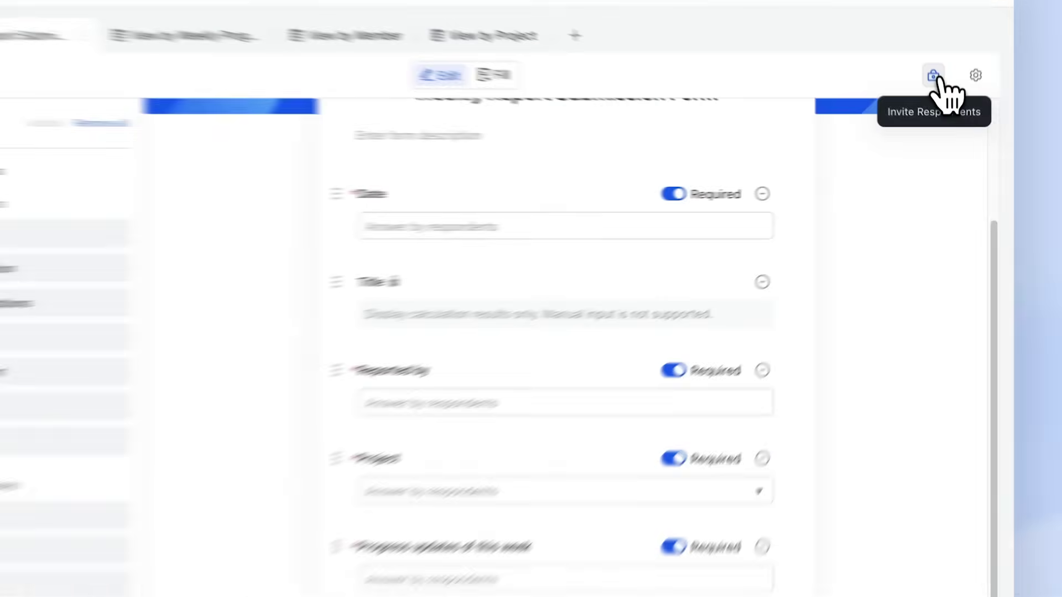
pyautogui.click(940, 119)
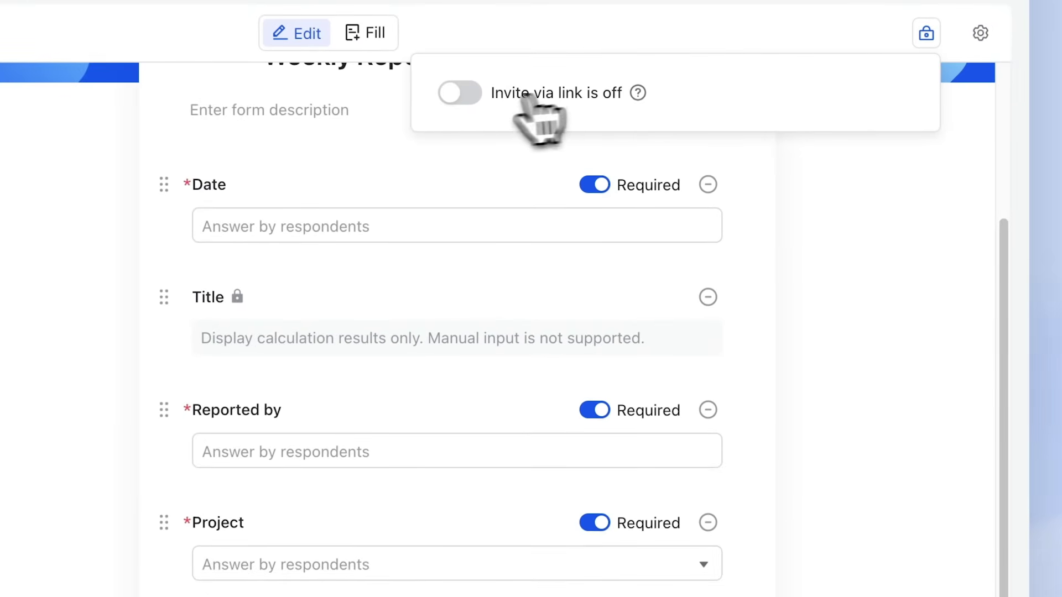
pyautogui.click(459, 92)
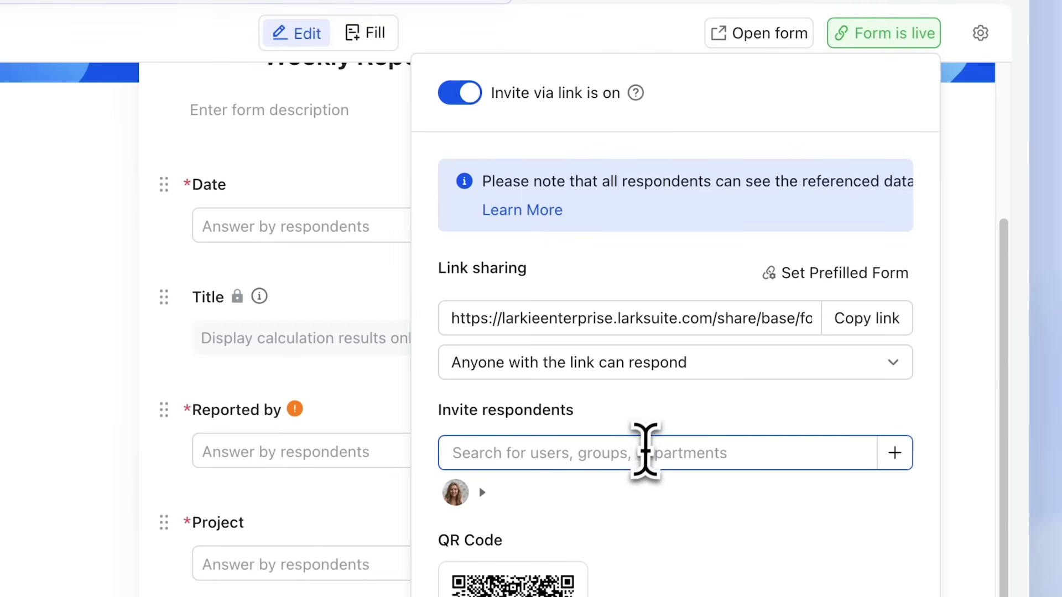
pyautogui.write('Q3')
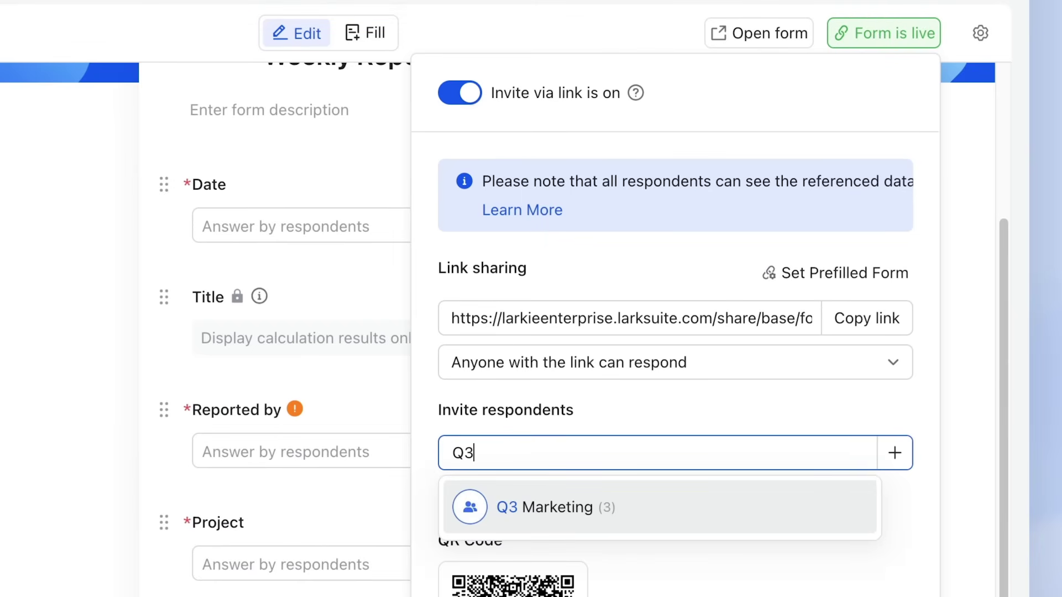
pyautogui.click(671, 520)
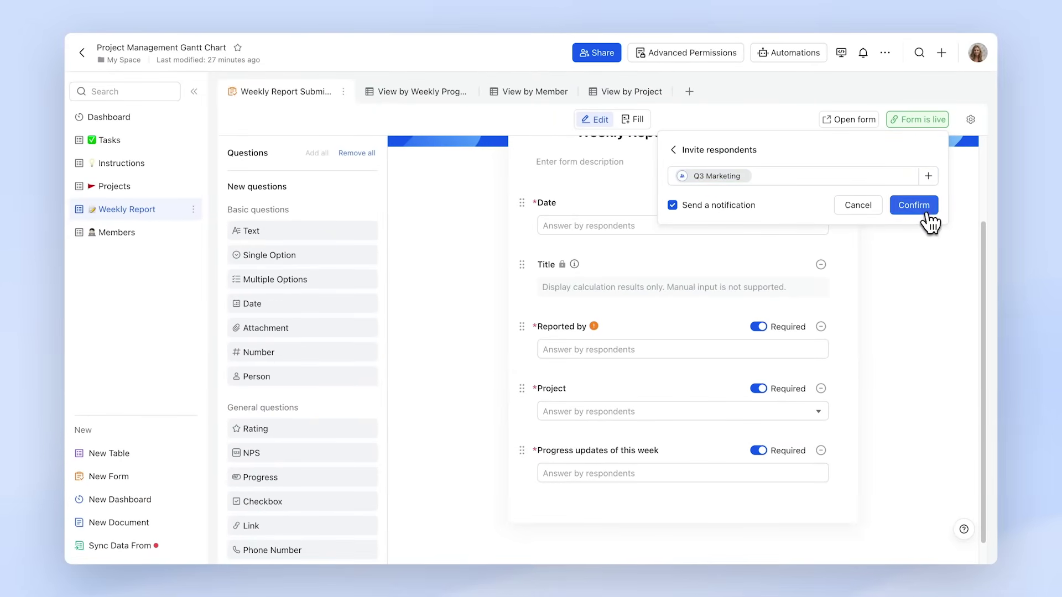
pyautogui.click(928, 217)
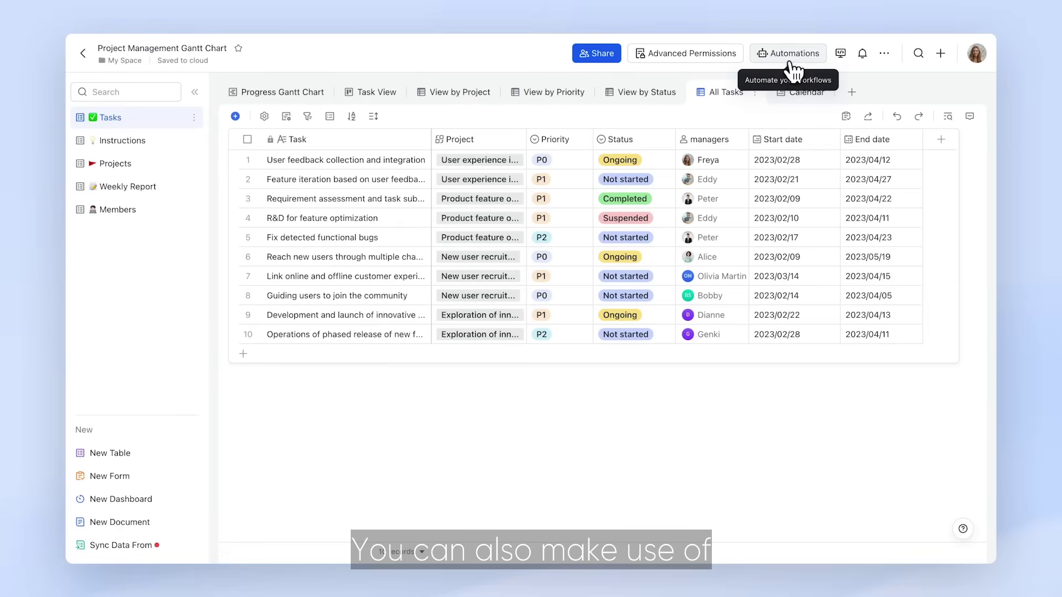
# Step: Save and enable an 'Auto send multiple records' workflow sending Tasks summaries to Q3 Marketing
pyautogui.click(791, 53)
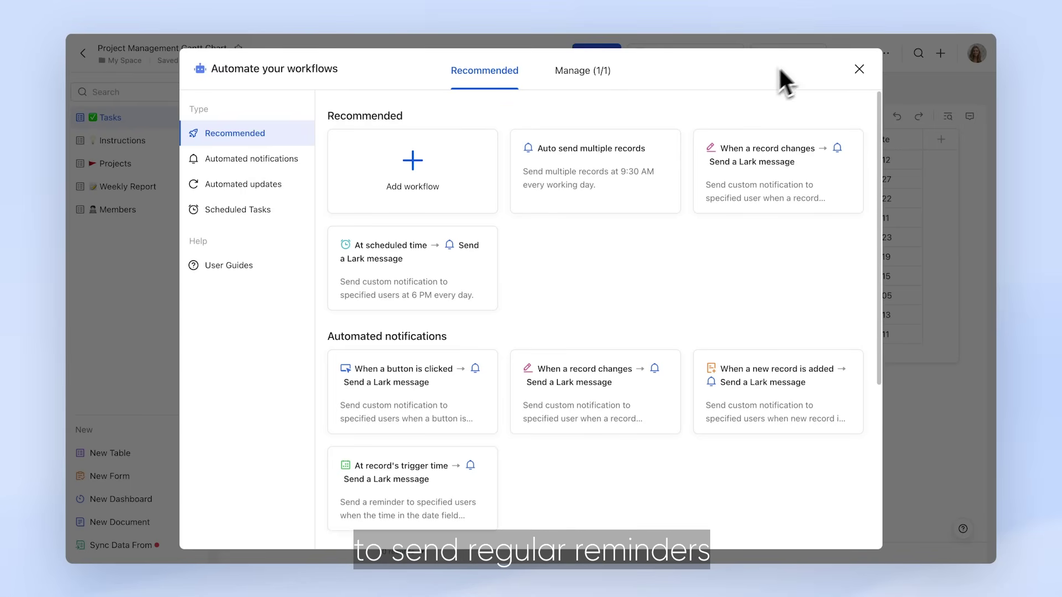
pyautogui.click(655, 190)
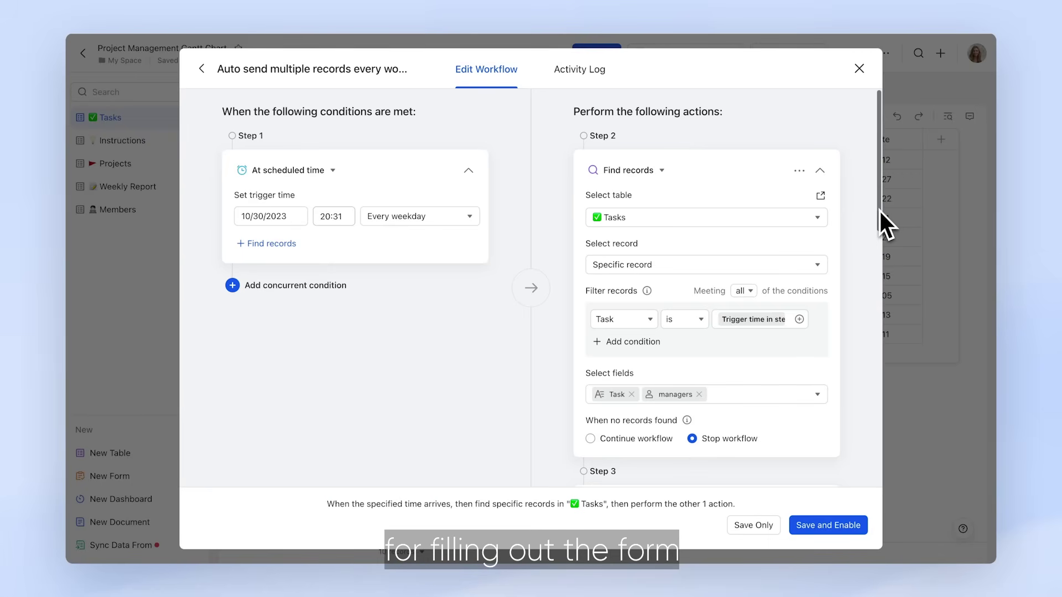
pyautogui.scroll(-4, 878, 209)
pyautogui.scroll(-3, 878, 209)
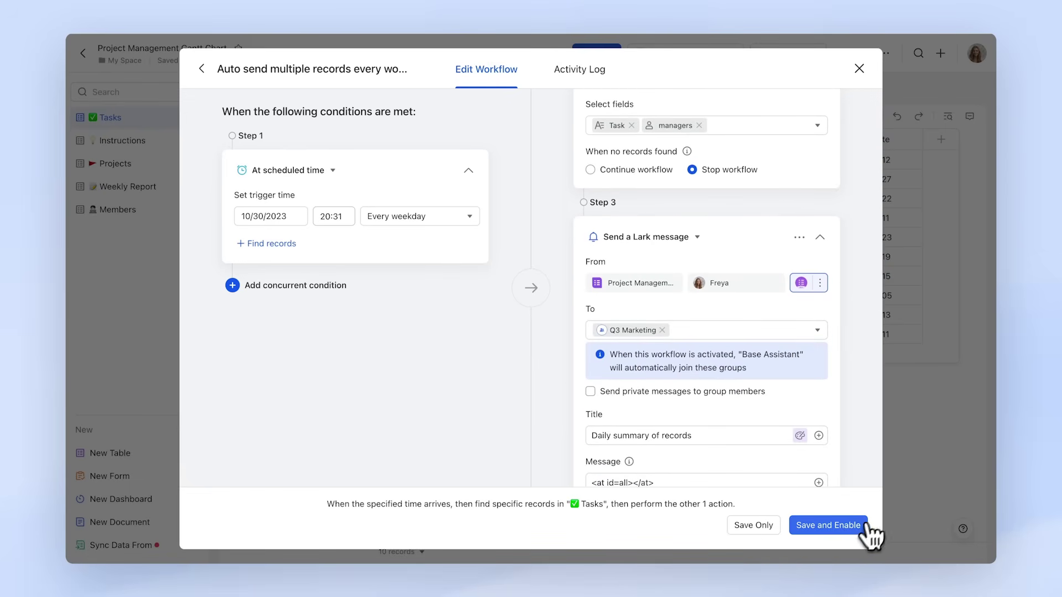
pyautogui.click(828, 525)
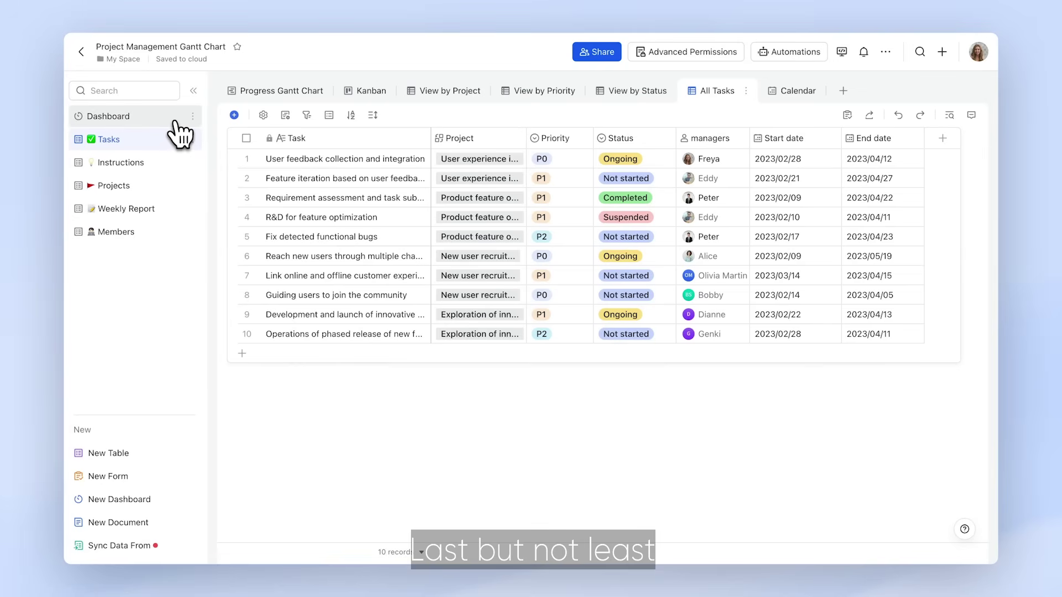
# Step: Add a Combo chart on the Weekly Report data source to the Dashboard
pyautogui.click(177, 131)
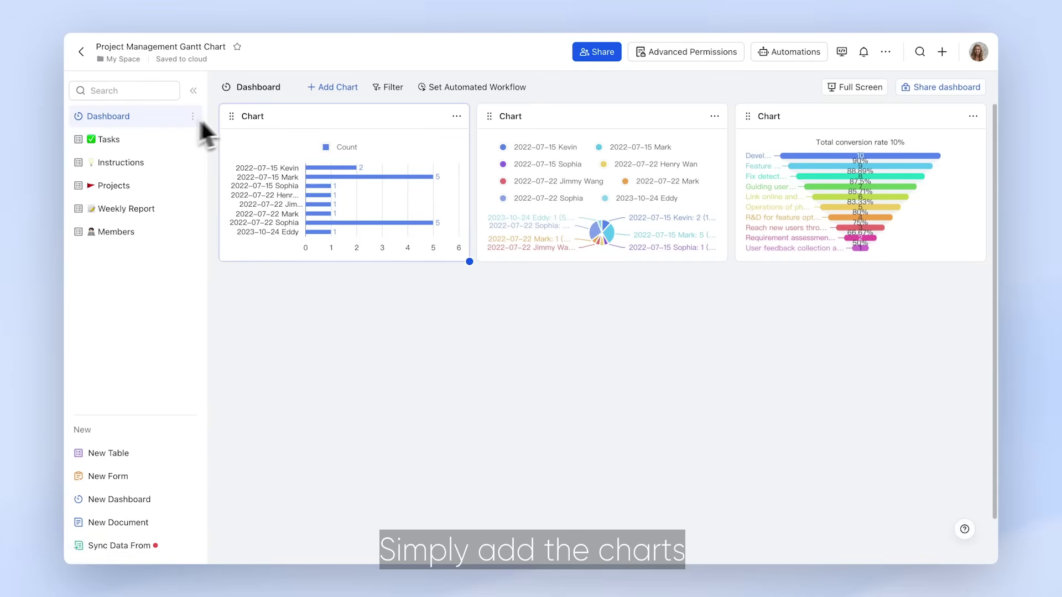
pyautogui.click(328, 93)
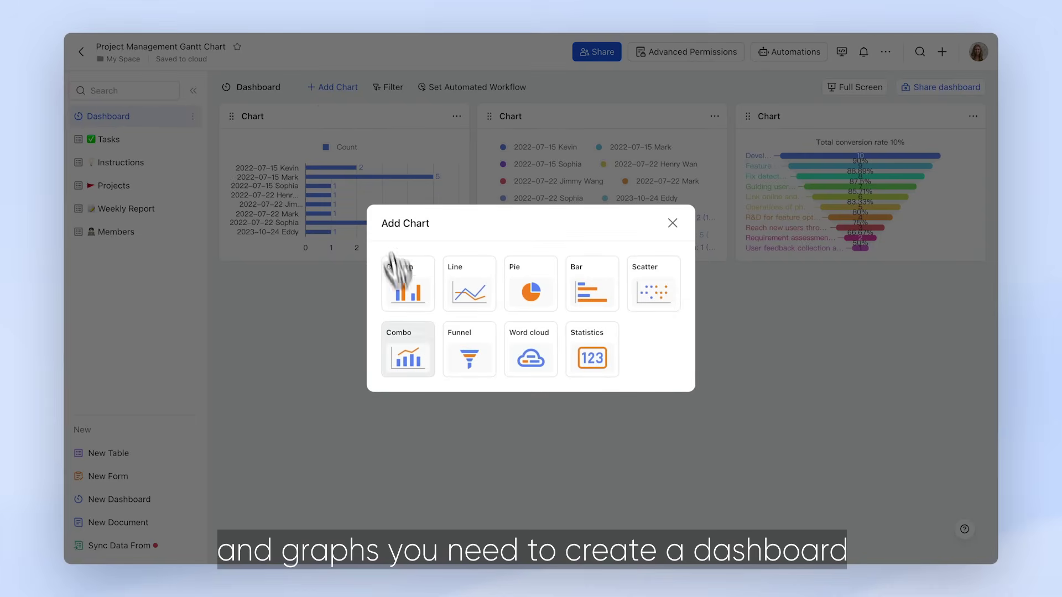
pyautogui.click(415, 365)
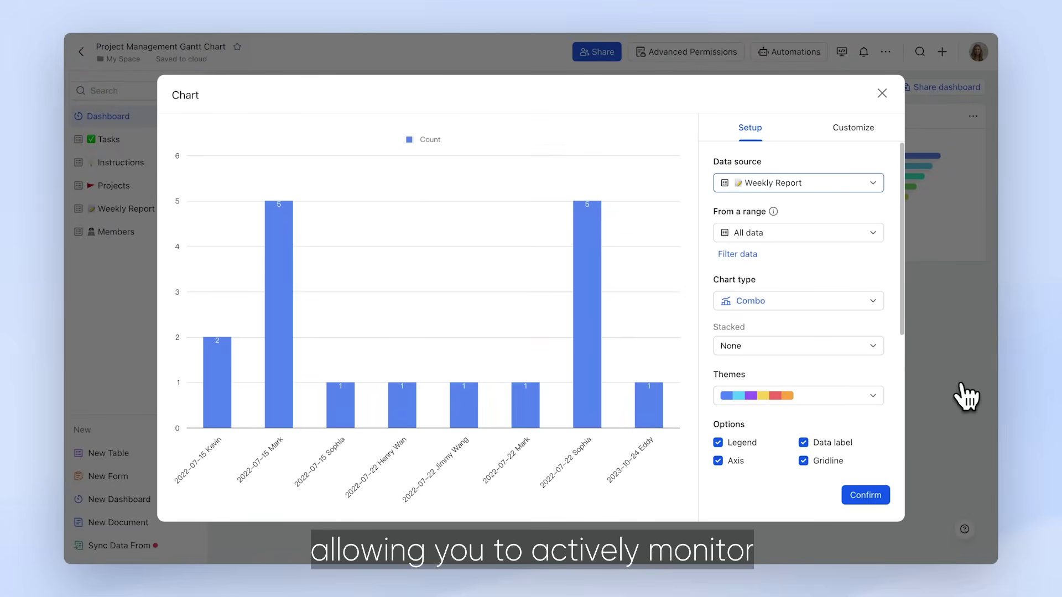
pyautogui.click(878, 496)
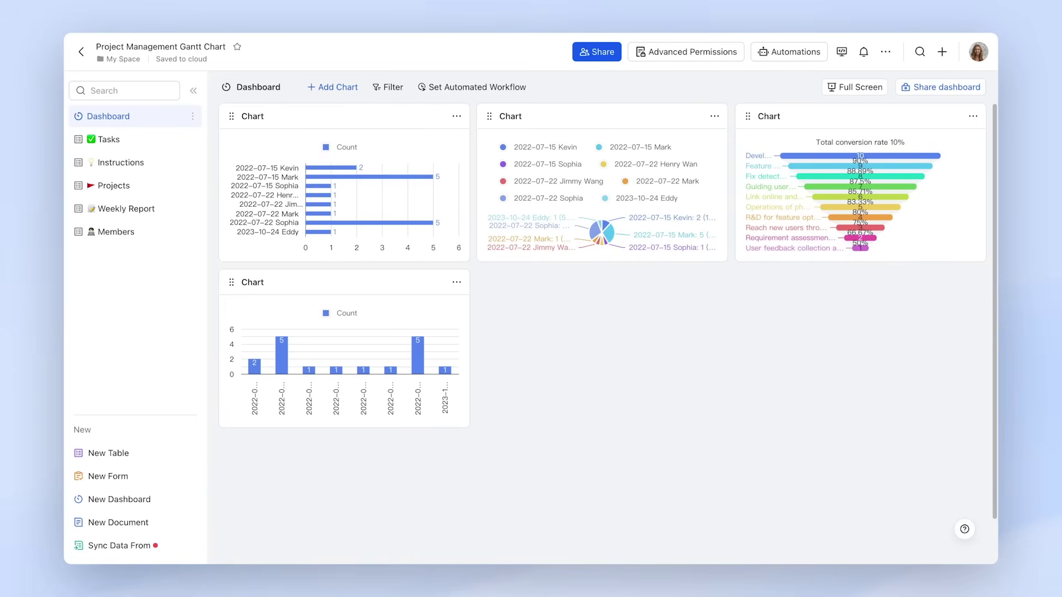
# Step: Return to the Tasks table's All Tasks view from the Dashboard
pyautogui.click(160, 145)
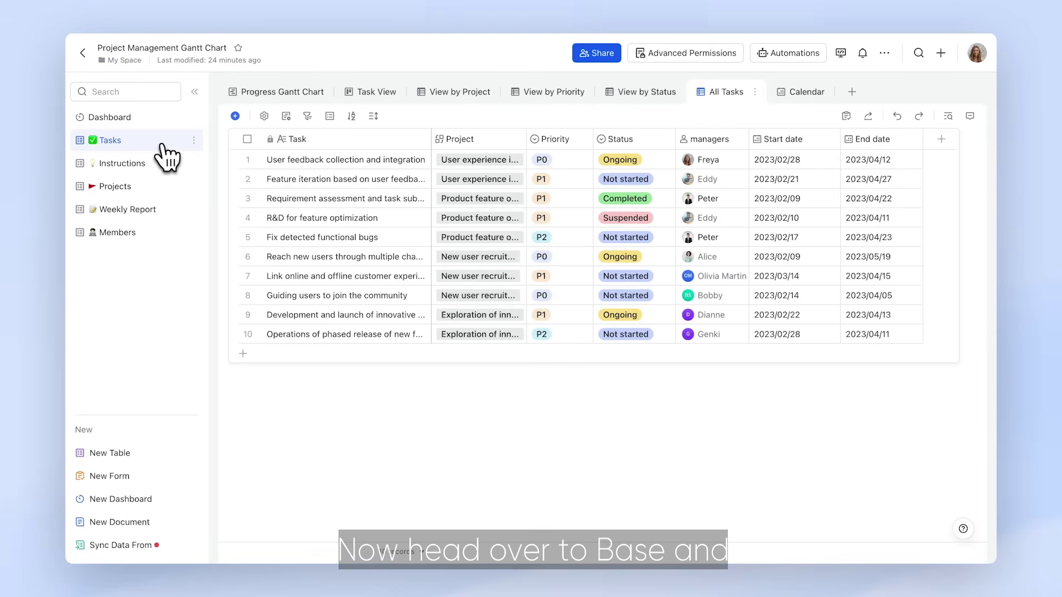